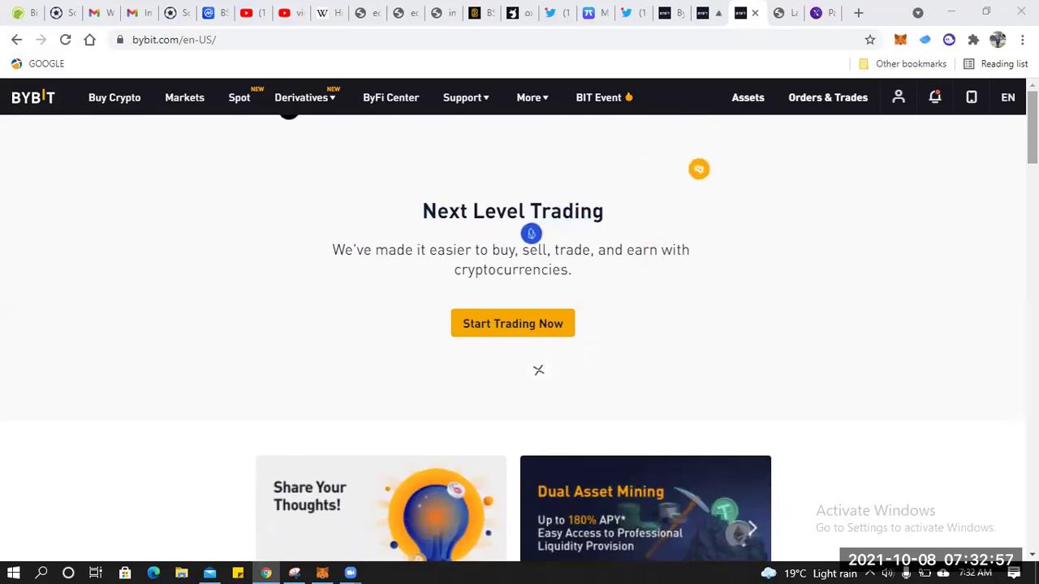
Look over the Bybit home page and check which account is signed in.
scroll(520, 324, "down", 4)
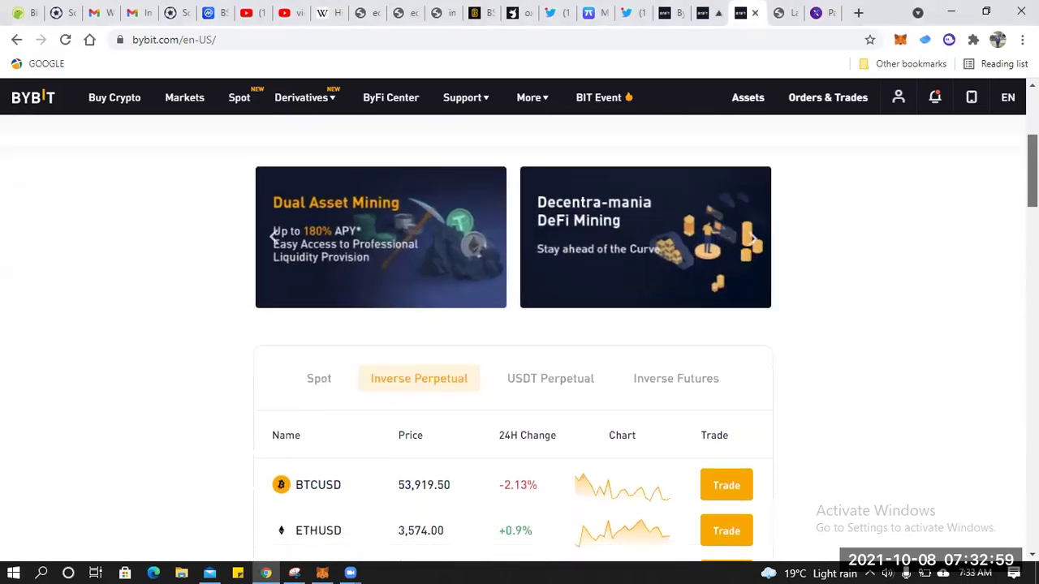
scroll(519, 325, "up", 4)
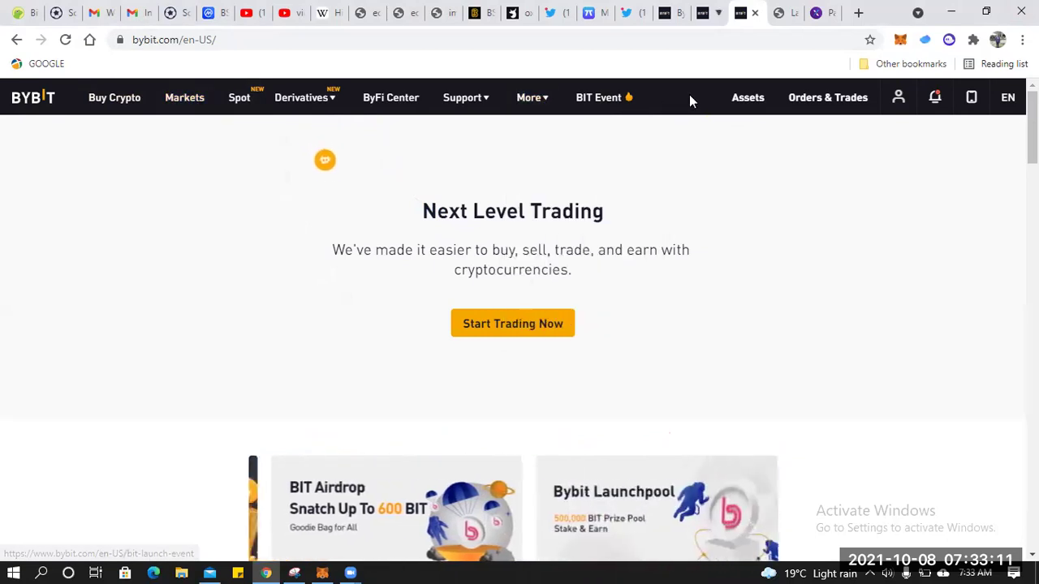
mouse_move(899, 98)
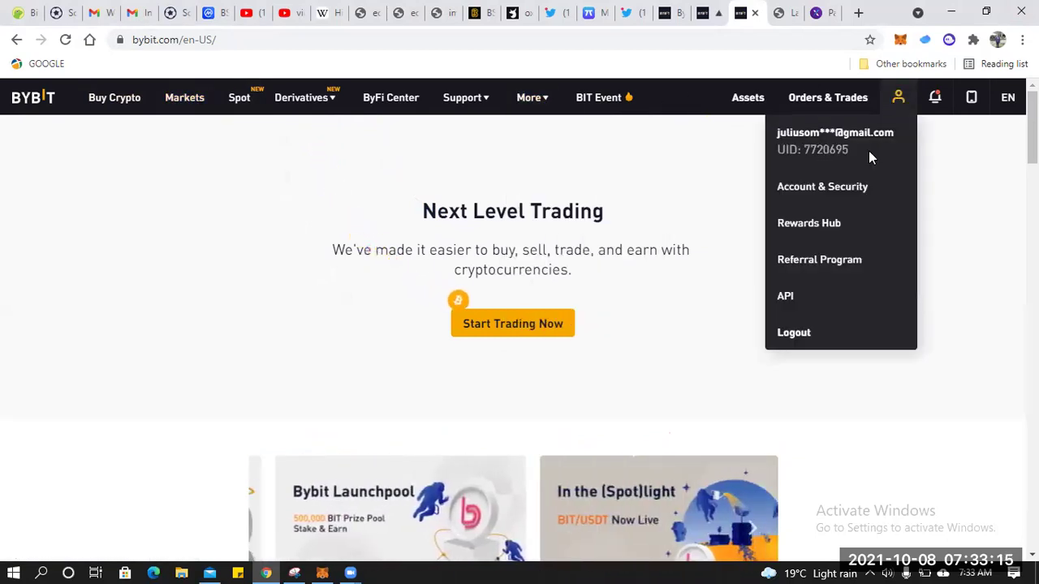
Switch to Paxful and log in with the saved credentials, solving the slider puzzle and entering the phone verification code.
left_click(821, 14)
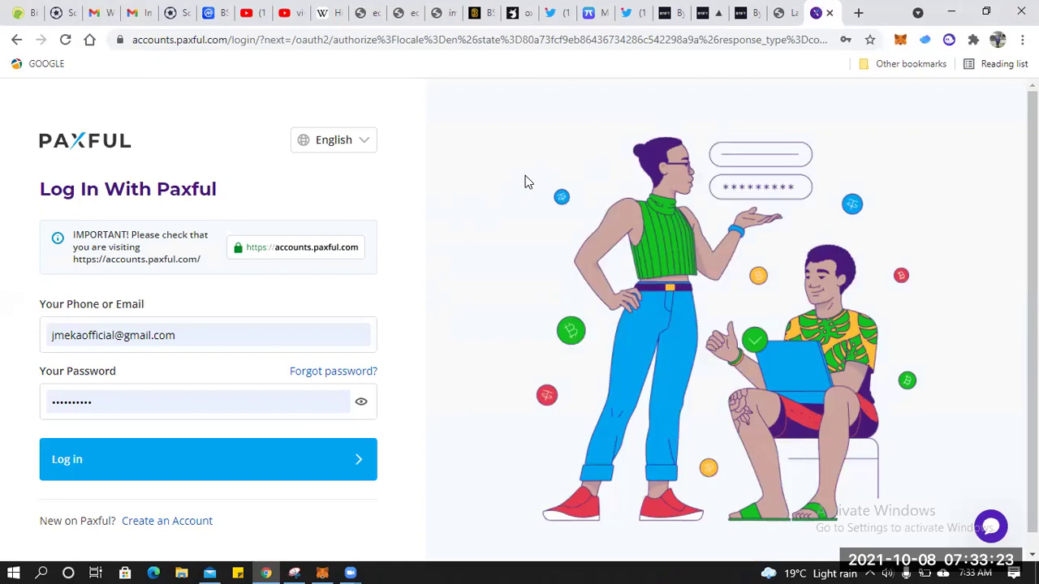
left_click(286, 401)
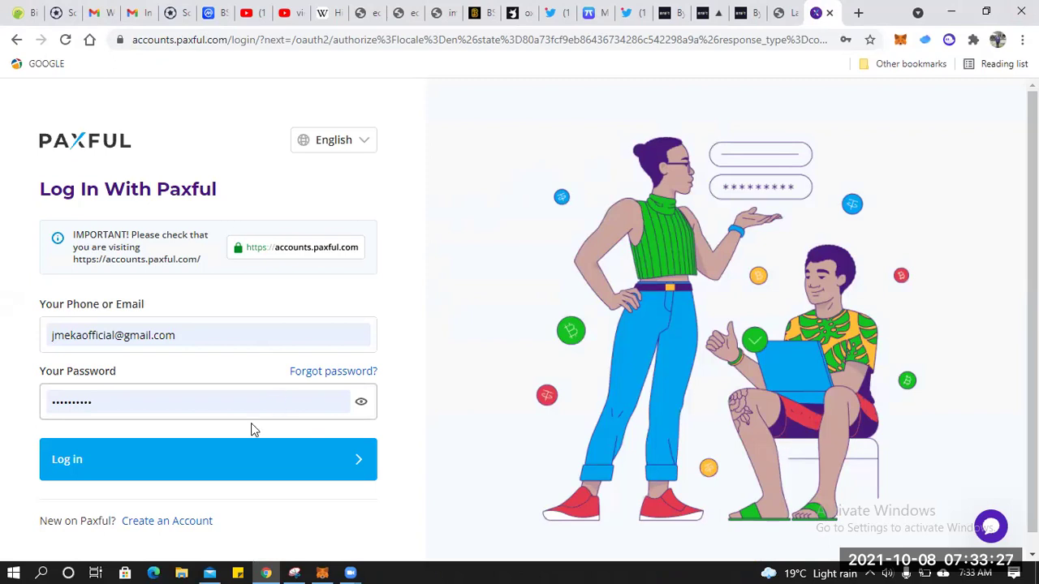
left_click(209, 463)
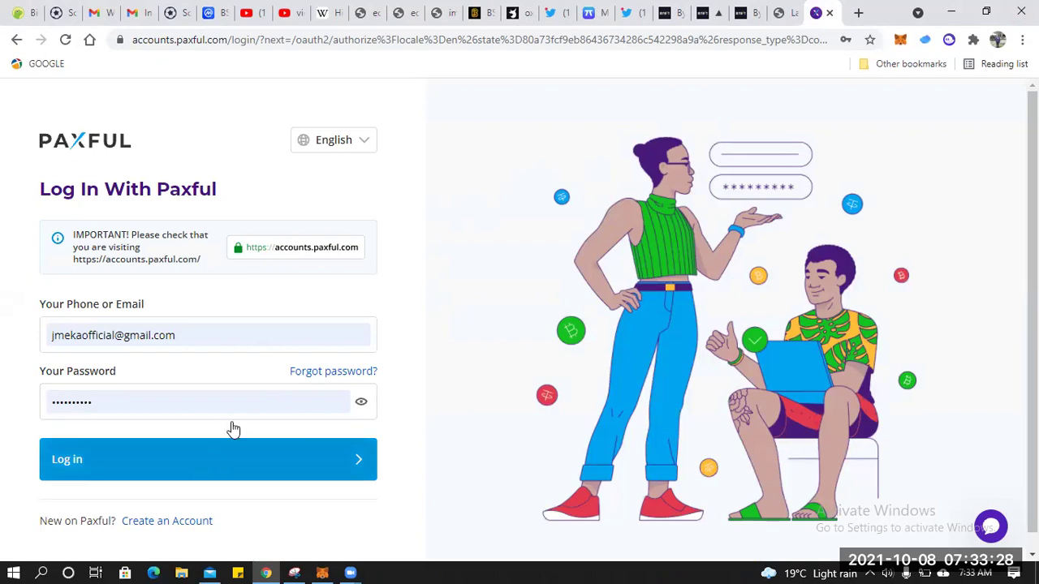
left_click(243, 472)
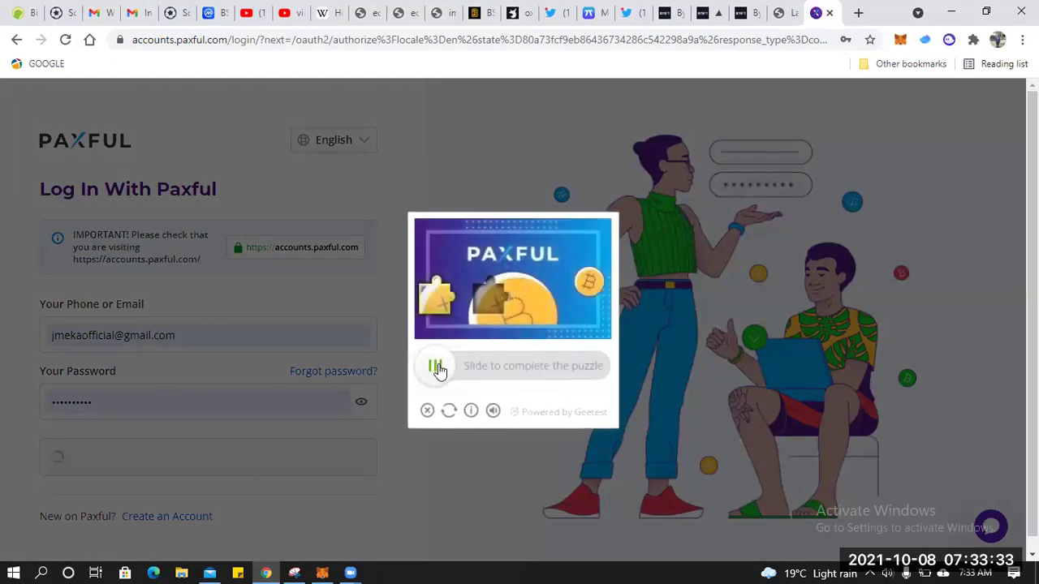
left_click_drag(437, 369, 493, 380)
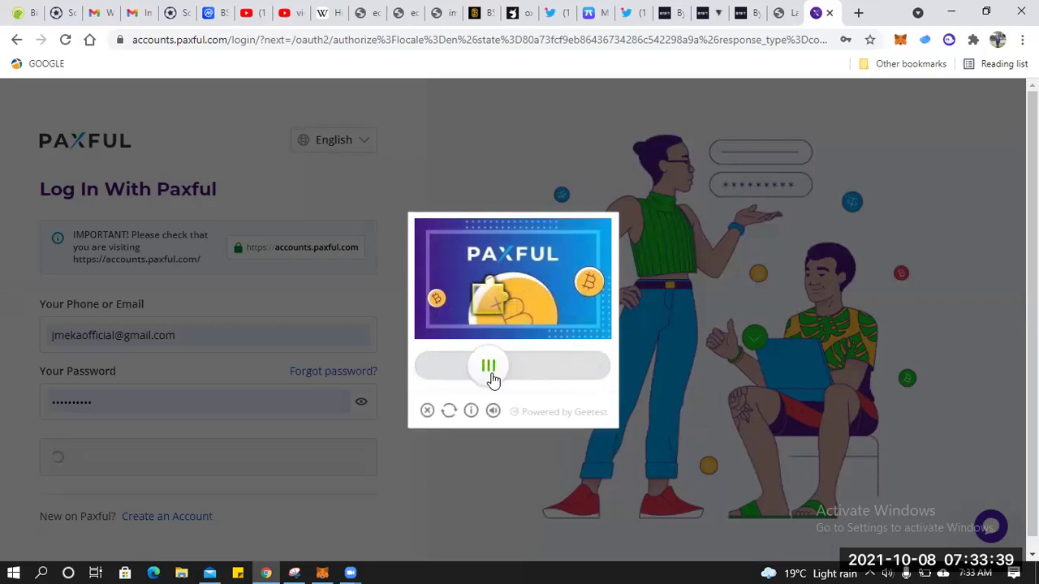
left_click_drag(493, 380, 492, 378)
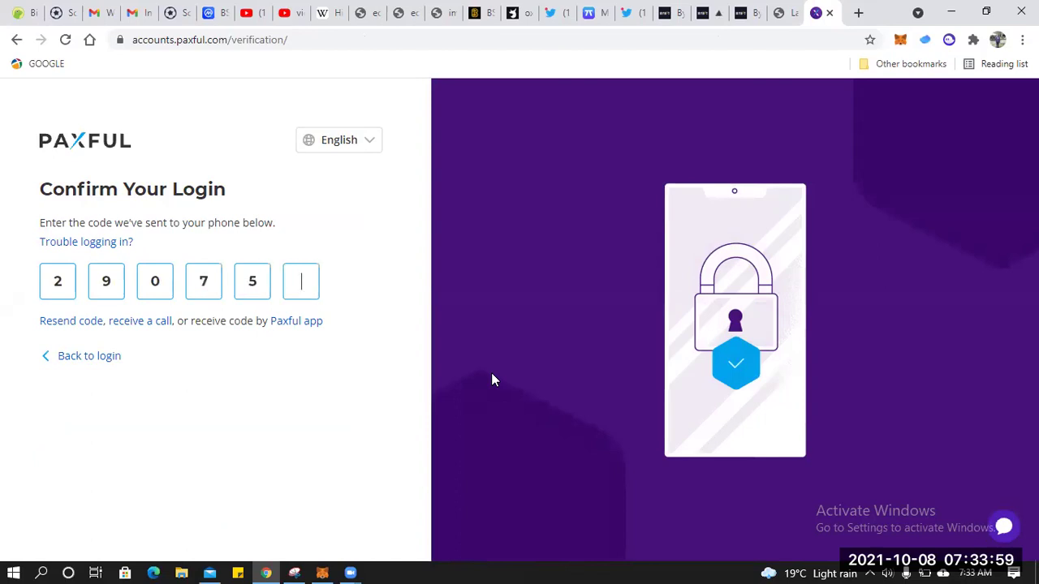
type("8")
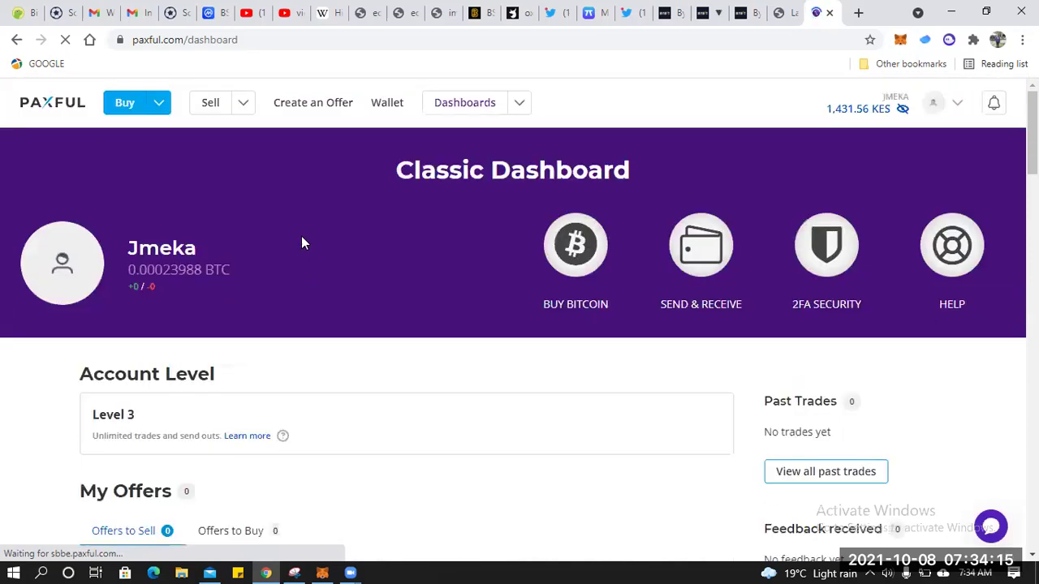
Check the signed-in Bybit account and the Paxful dashboard.
left_click(742, 13)
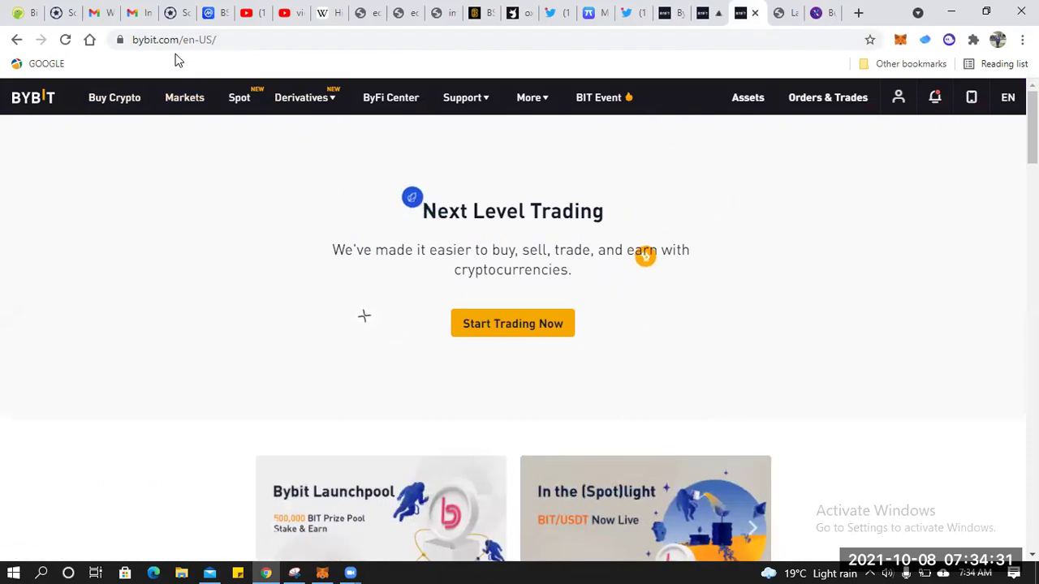
mouse_move(896, 97)
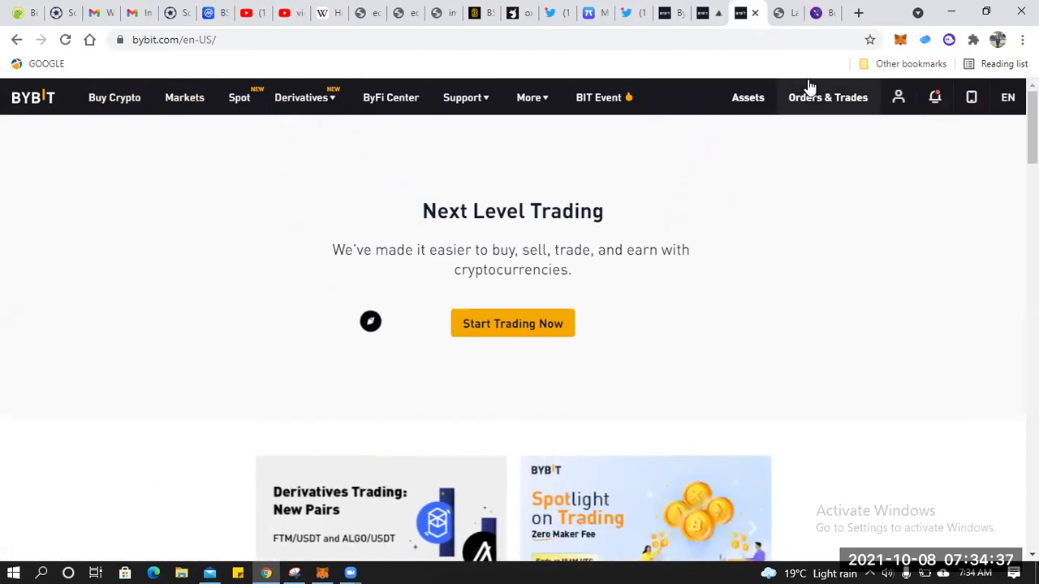
left_click(819, 13)
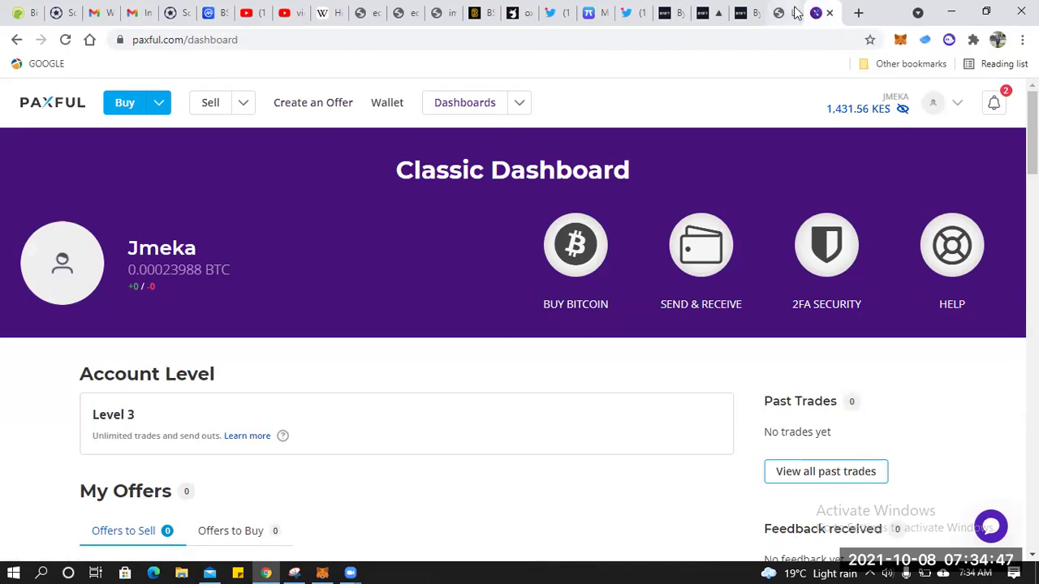
Return to Bybit, open its crypto purchase page and set the amount to pay to 1,200 KES.
left_click(741, 16)
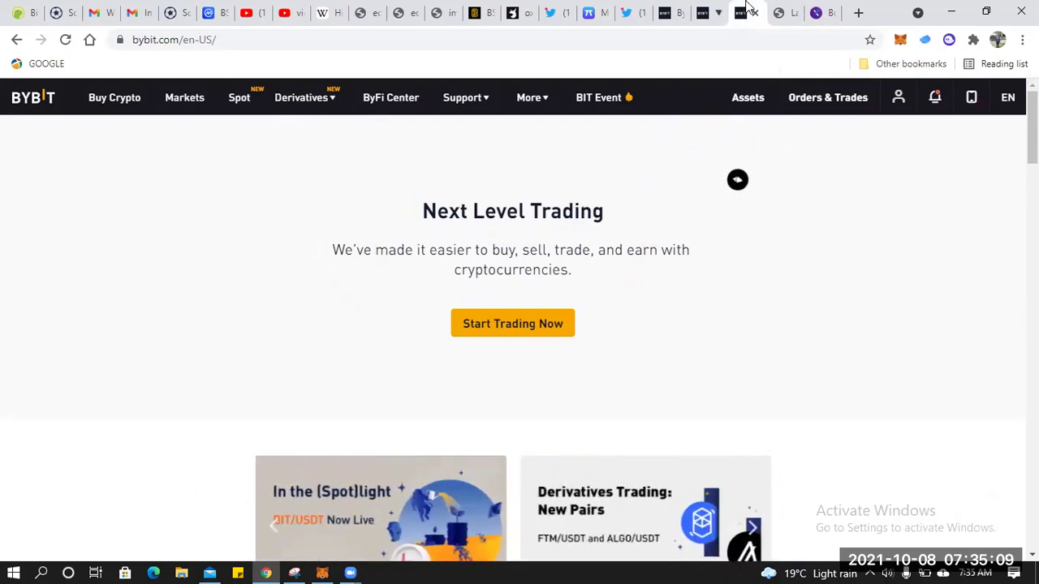
left_click(114, 97)
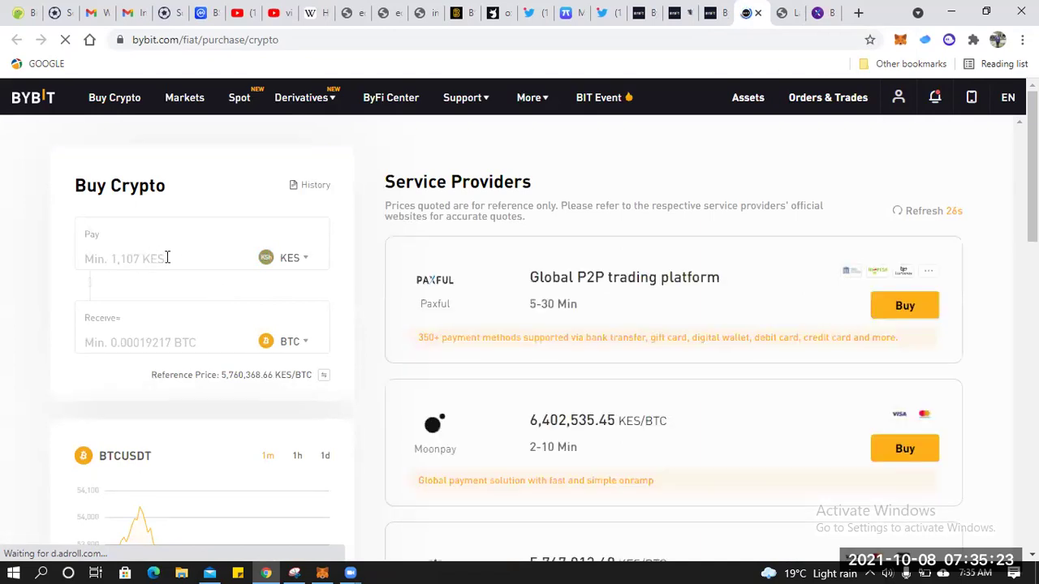
left_click(125, 260)
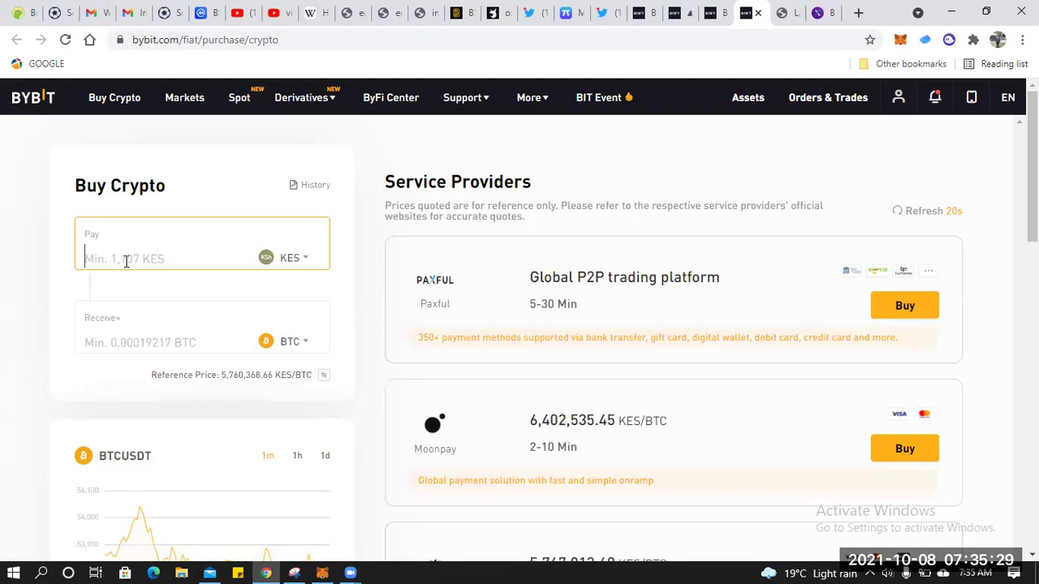
type("1200")
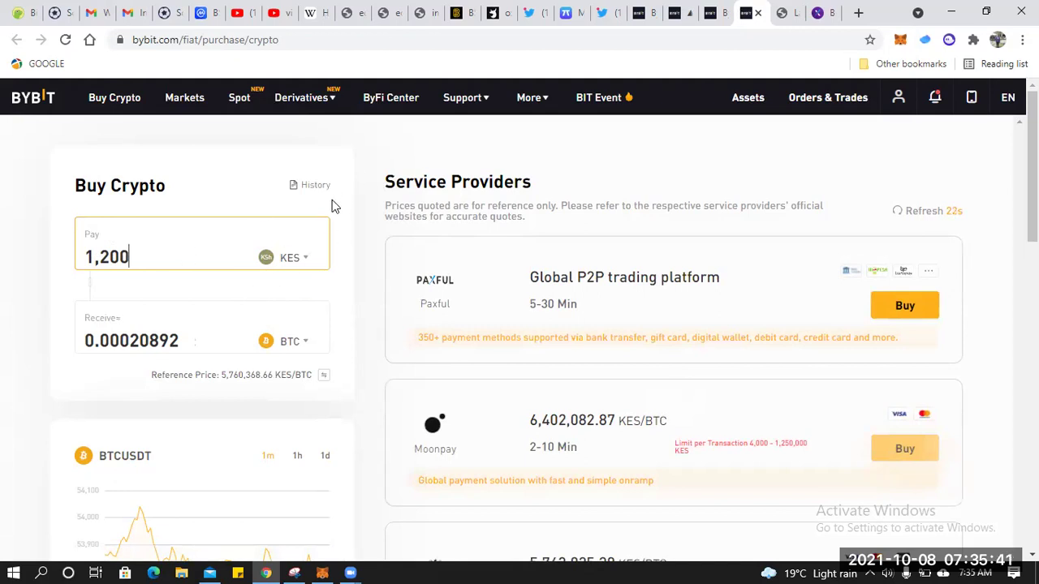
Try the purchase in USDT, entering 10 USDT as the amount to receive and then 1,200 KES to pay.
left_click(300, 347)
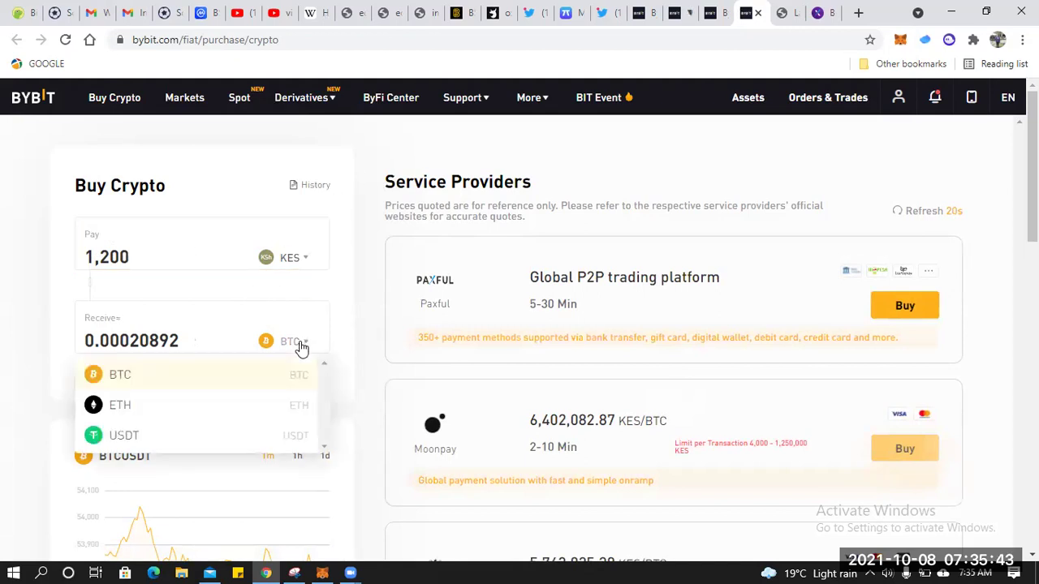
left_click(181, 436)
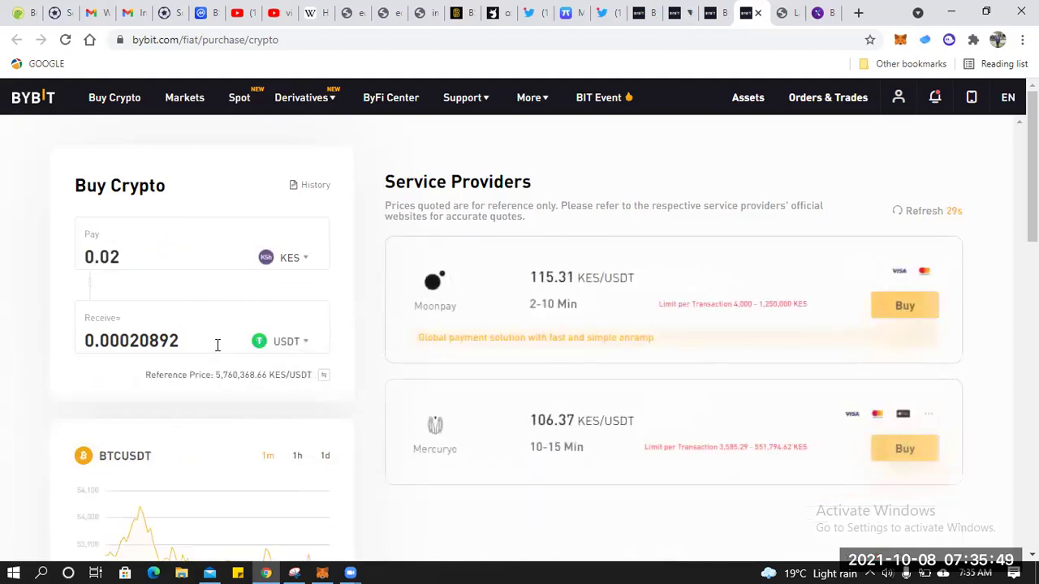
double_click(163, 341)
type("10")
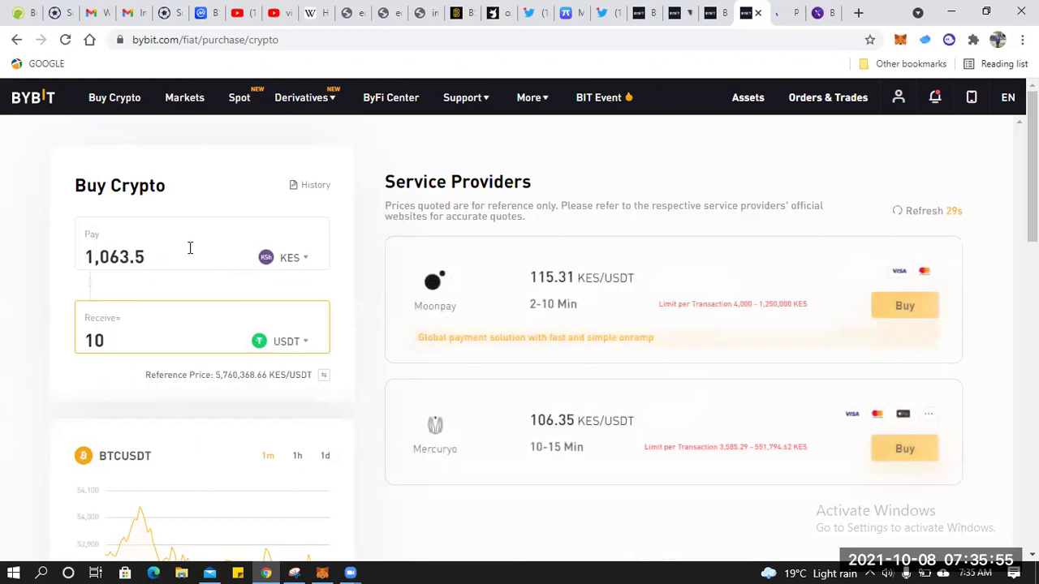
double_click(150, 256)
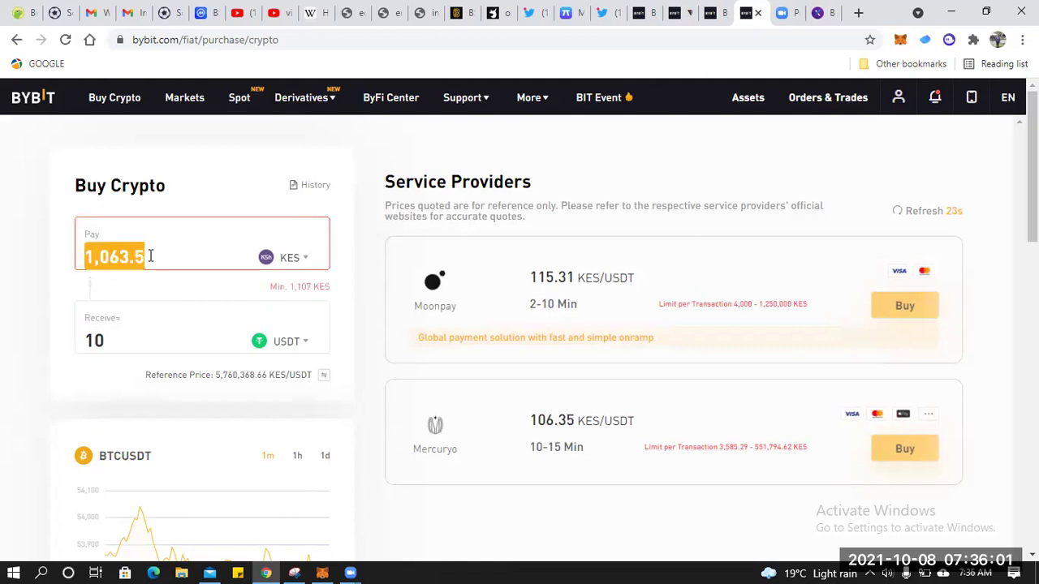
type("1200")
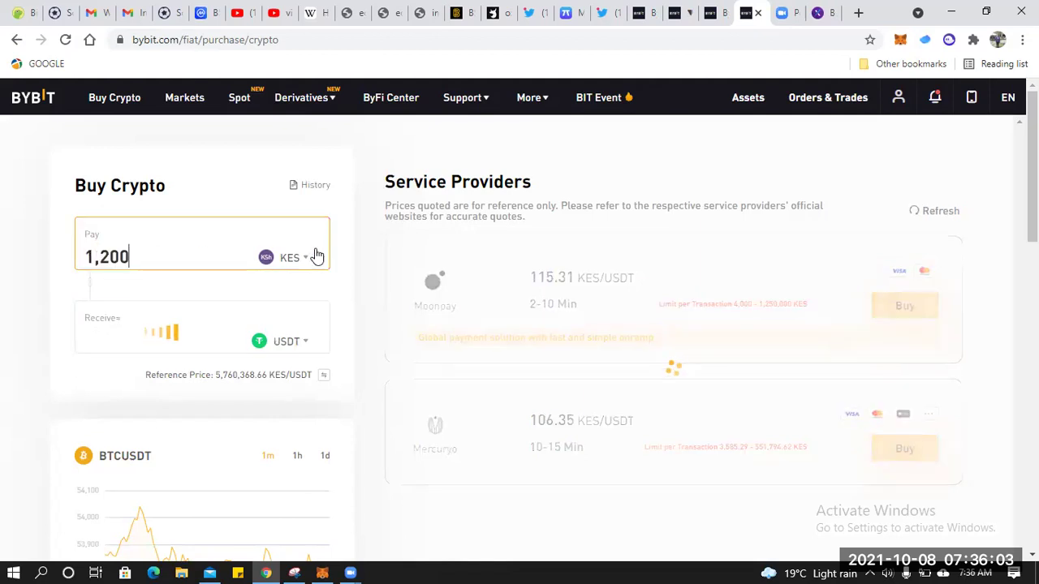
Change the currency to receive back to BTC and set the amount to pay to 1,200 KES.
left_click(287, 345)
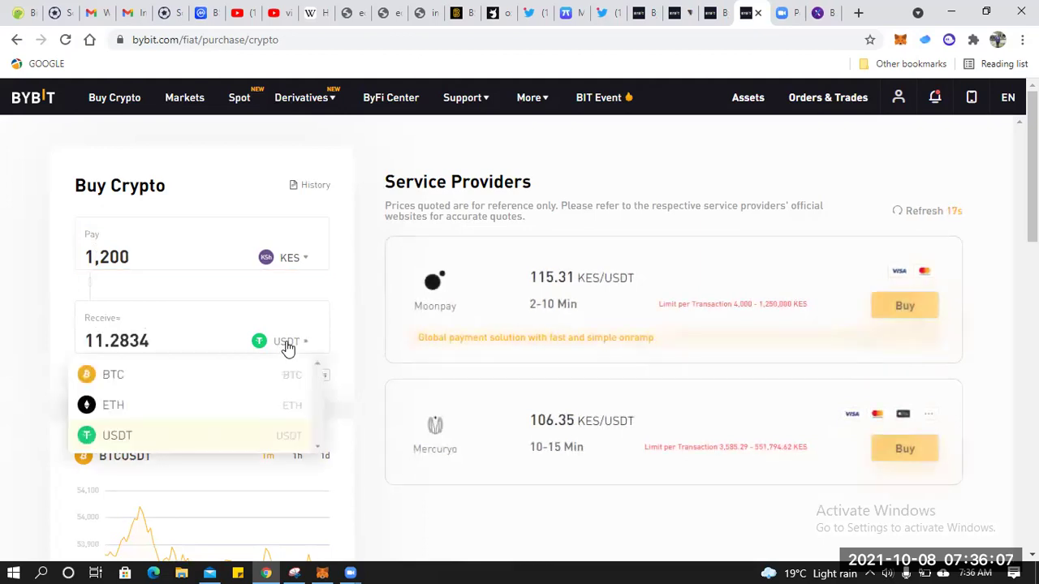
left_click(136, 370)
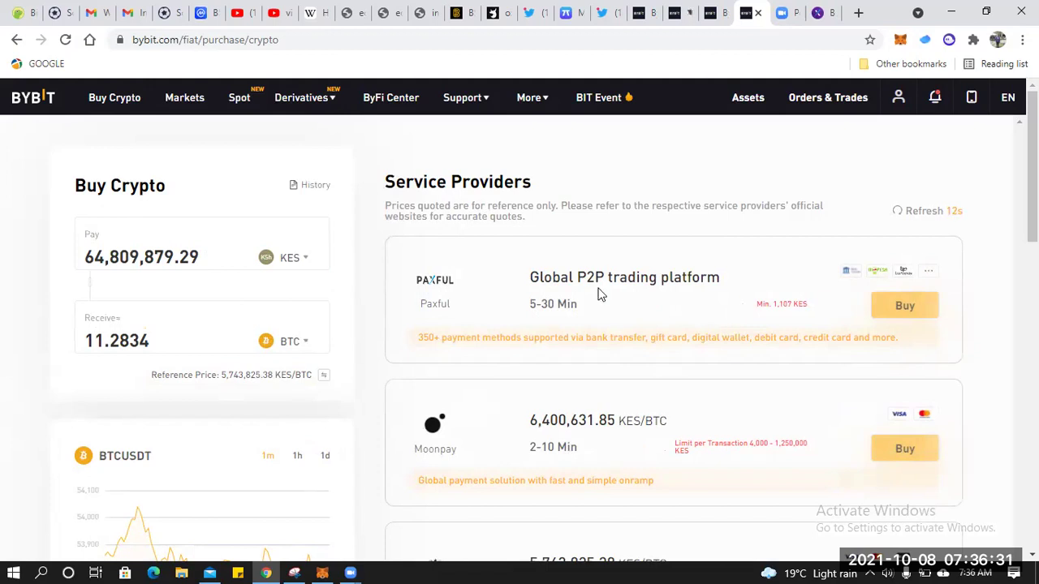
scroll(958, 203, "down", 1)
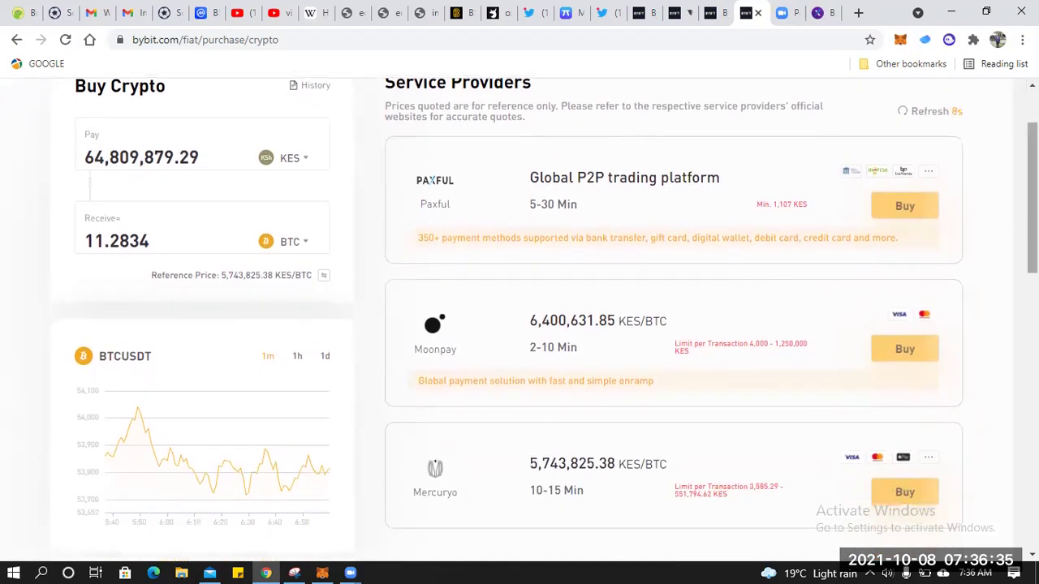
scroll(544, 316, "up", 1)
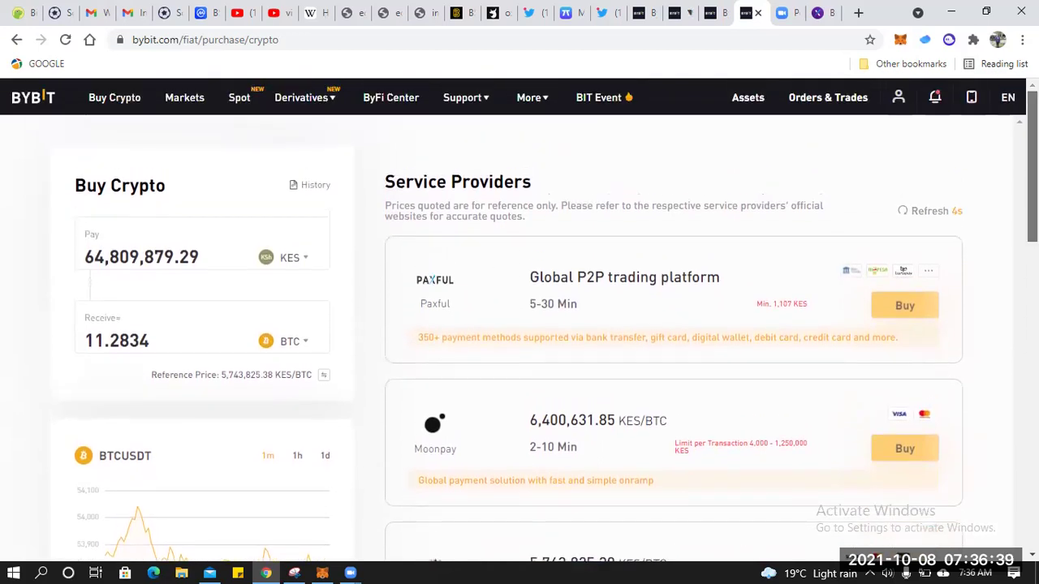
double_click(181, 258)
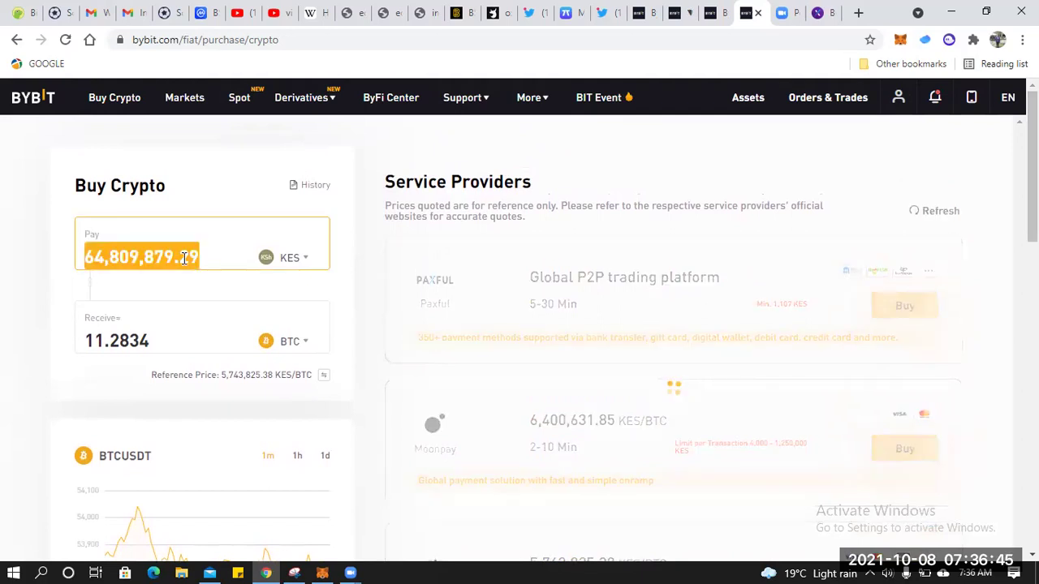
type("120000")
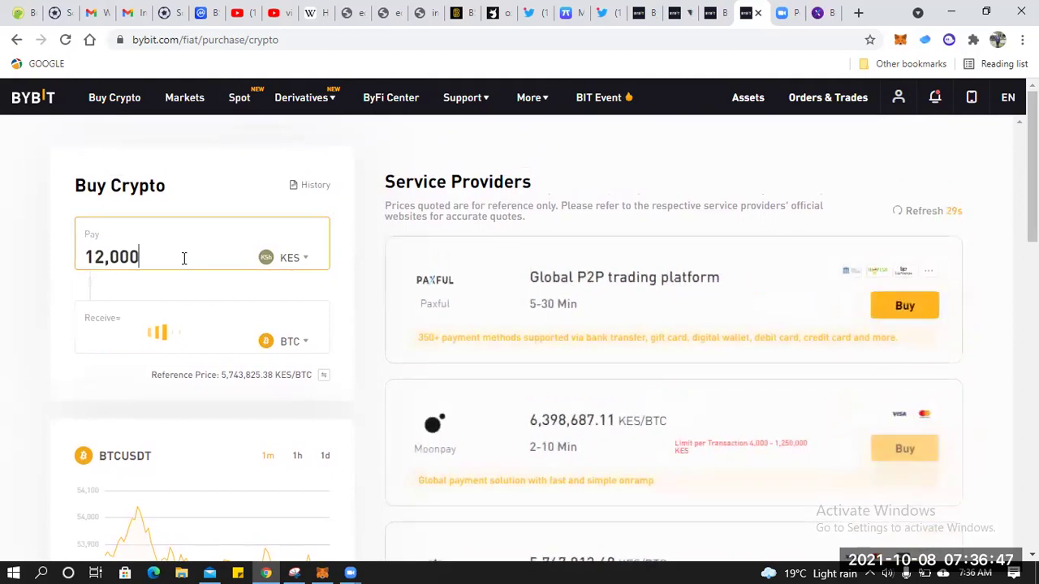
key("BackSpace")
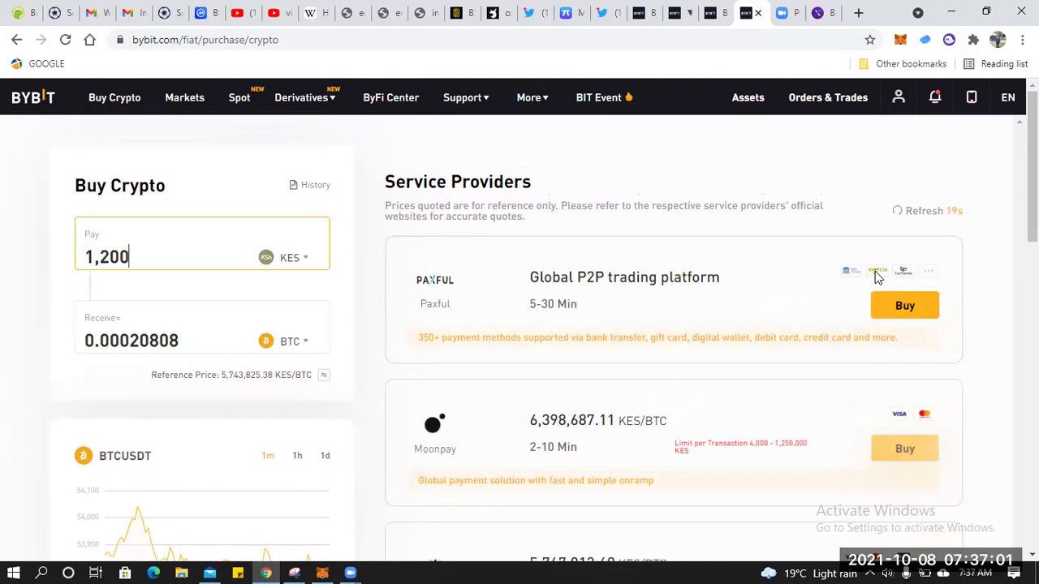
Proceed with Paxful as the service provider, accept the redirect and review the offer for M-Pesa under Online Wallets.
left_click(902, 313)
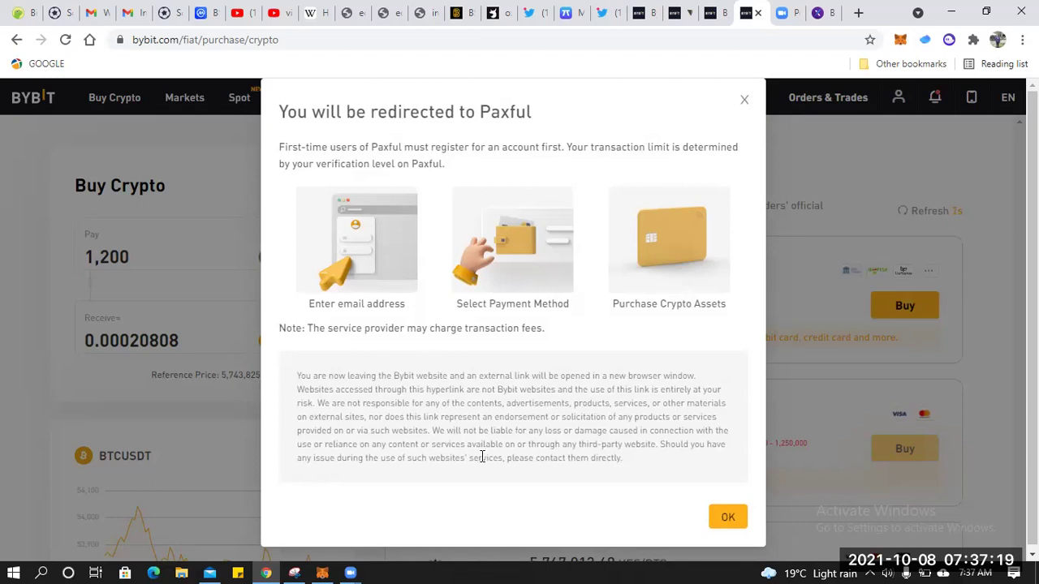
left_click(728, 520)
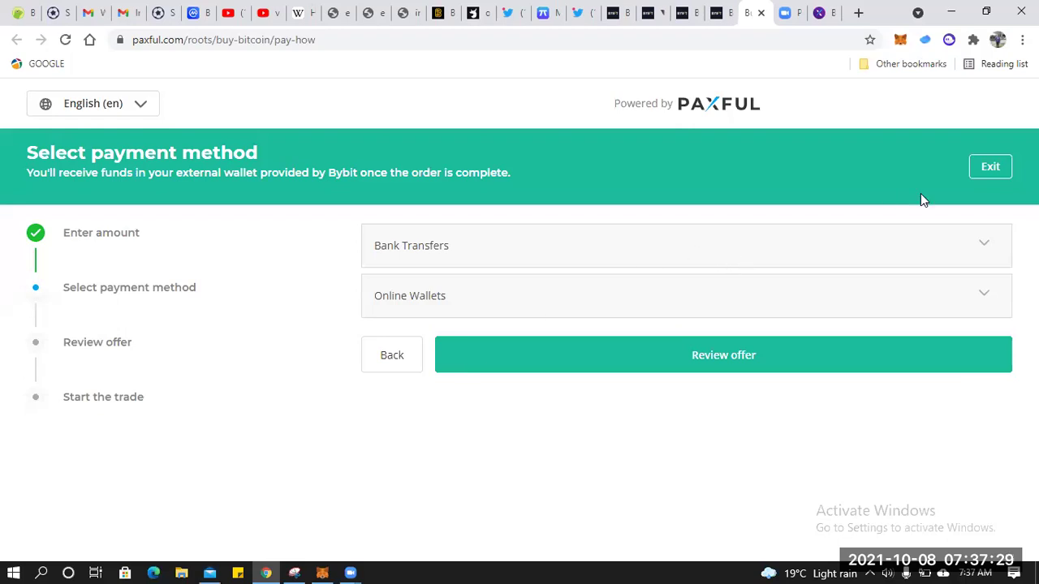
left_click(586, 311)
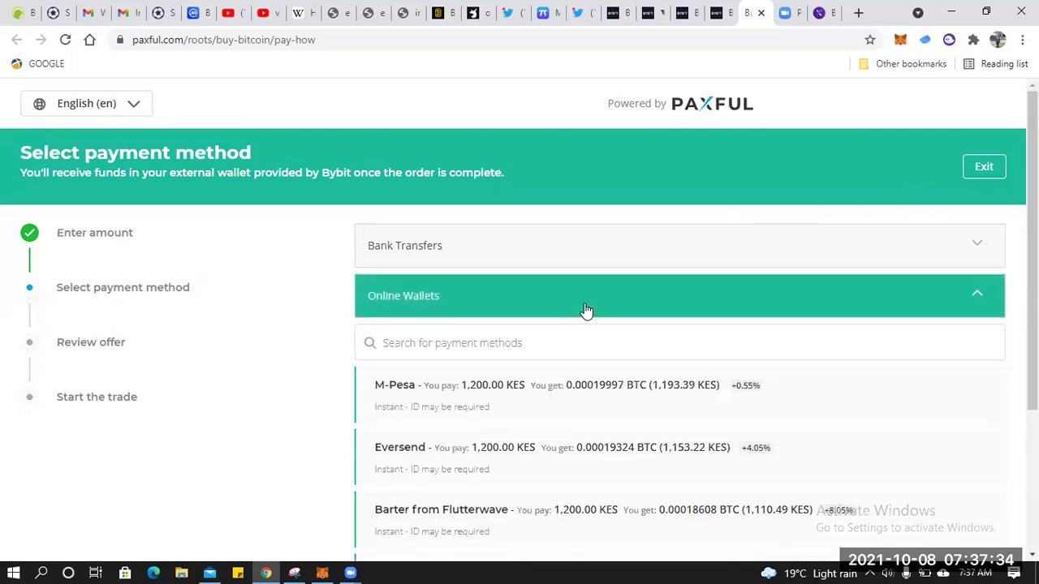
left_click(470, 401)
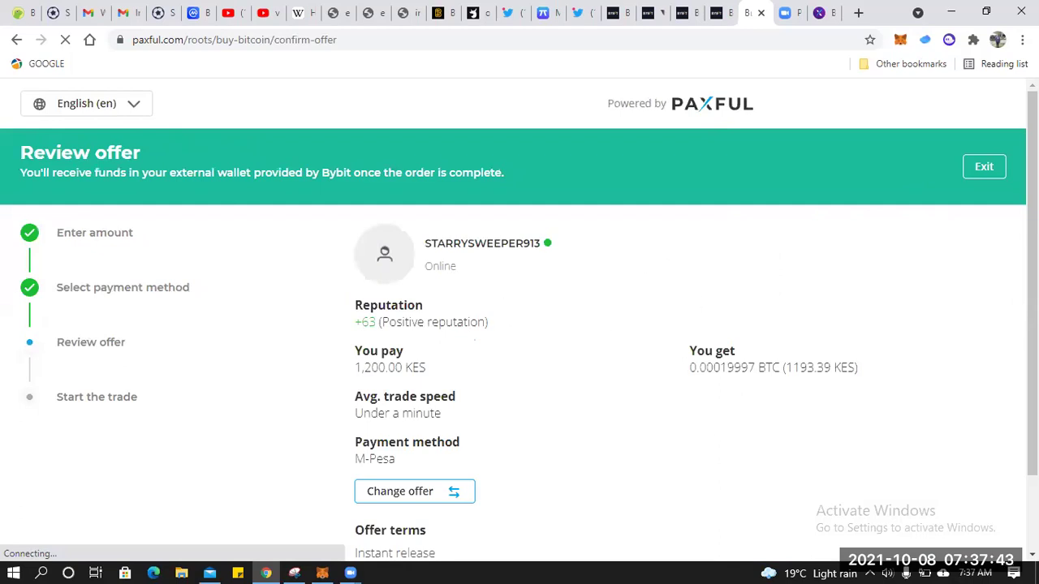
scroll(1032, 284, "down", 1)
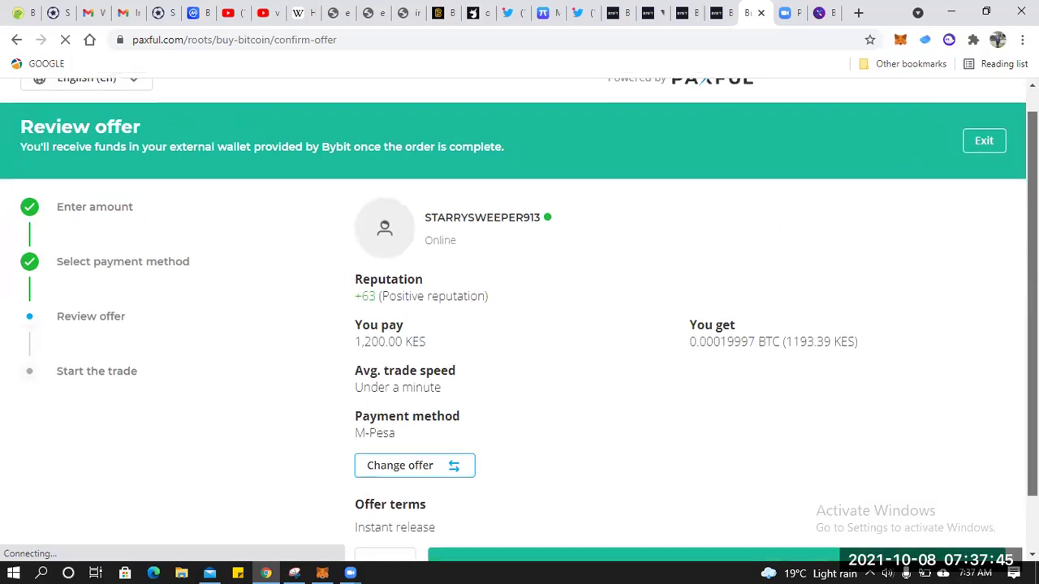
scroll(519, 317, "down", 1)
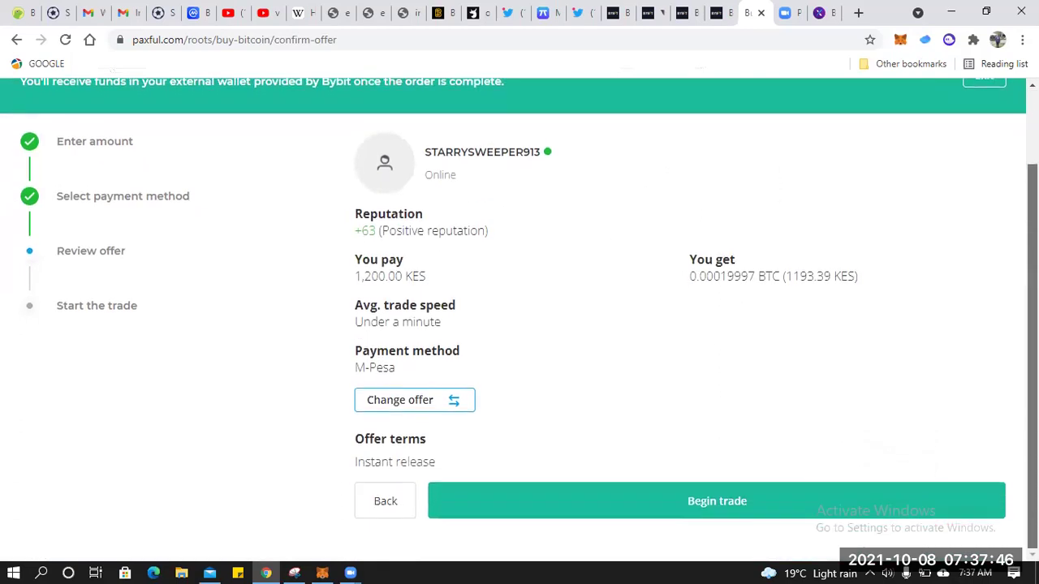
Begin the trade for the reviewed 1,200 KES M-Pesa offer.
left_click(638, 509)
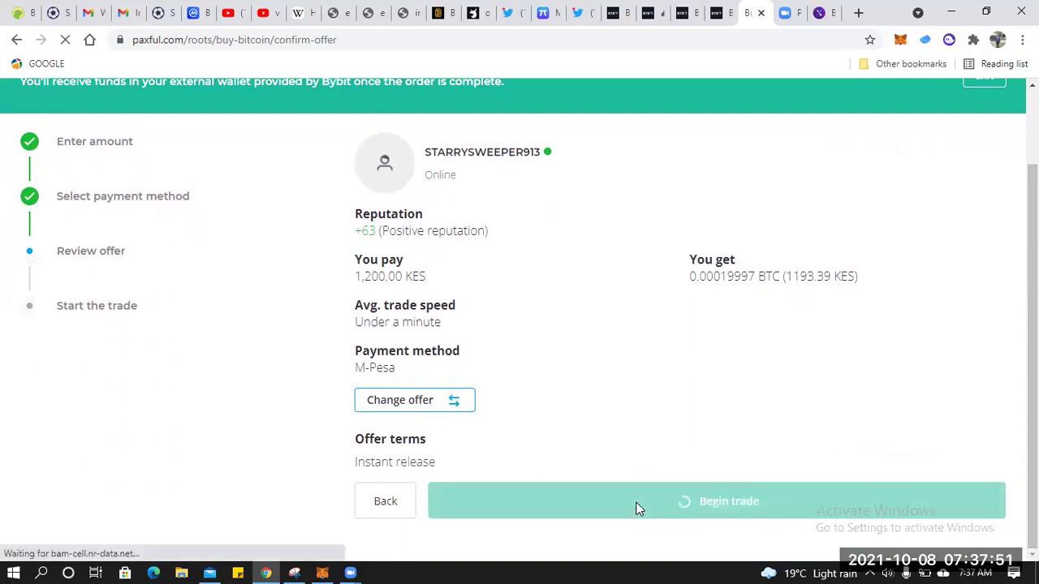
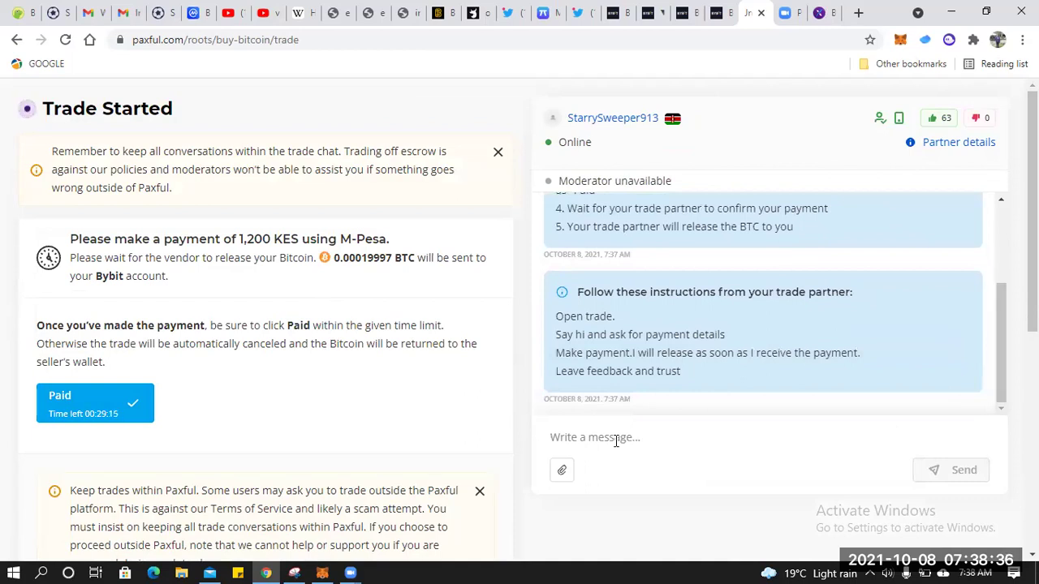
type("Hi. Pleas")
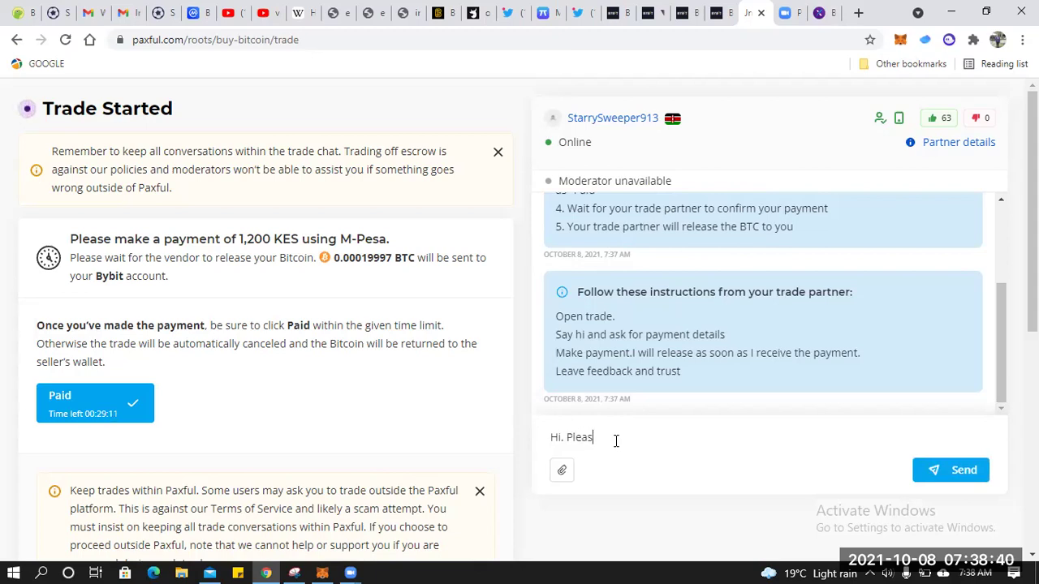
type("e sne")
key("BackSpace")
key("BackSpace")
type("end mpesa number ")
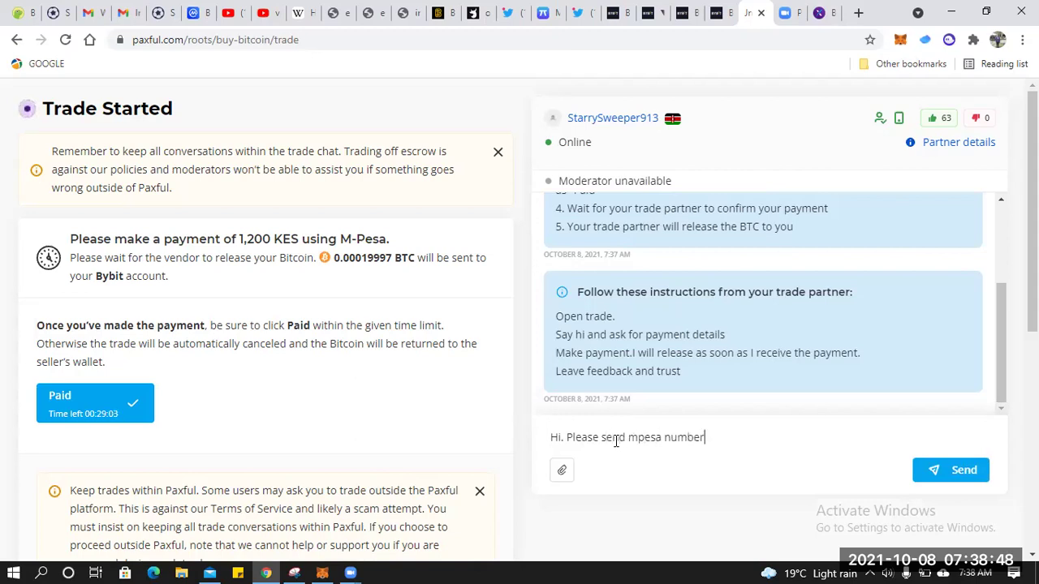
type("and")
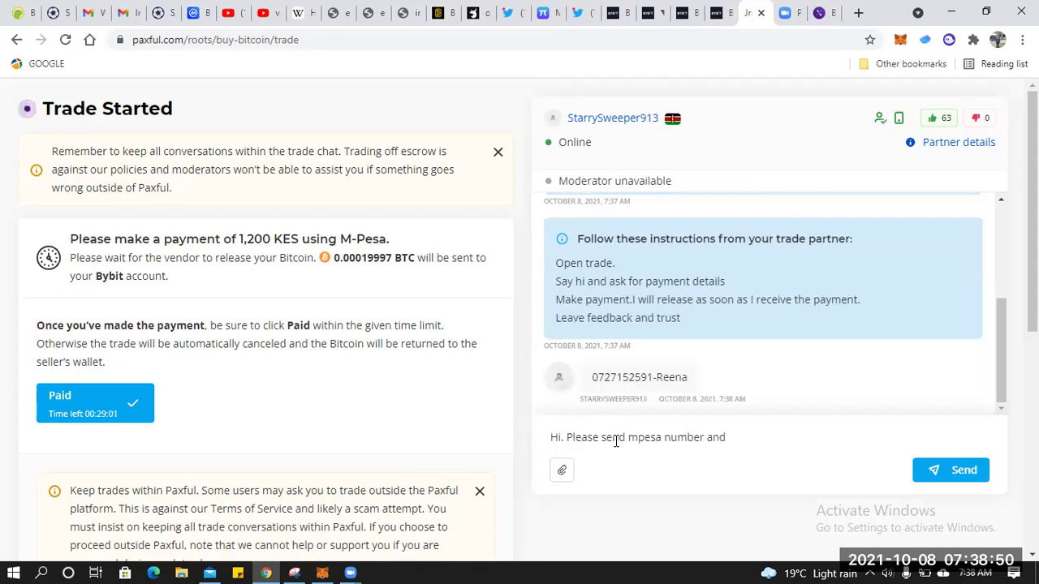
key("BackSpace")
key("BackSpace")
key("BackSpace")
key("BackSpace")
key("BackSpace")
key("BackSpace")
key("BackSpace")
key("BackSpace")
key("BackSpace")
key("BackSpace")
key("BackSpace")
key("BackSpace")
key("BackSpace")
key("BackSpace")
key("BackSpace")
key("BackSpace")
key("BackSpace")
key("BackSpace")
key("BackSpace")
key("BackSpace")
key("BackSpace")
key("BackSpace")
key("BackSpace")
key("BackSpace")
key("BackSpace")
key("BackSpace")
key("BackSpace")
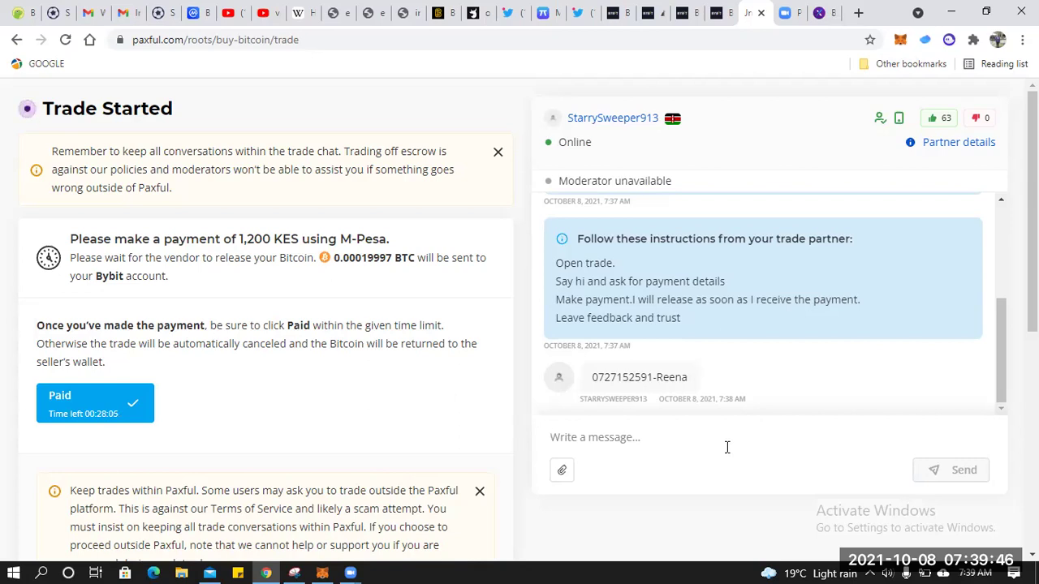
Mark the trade as paid, confirm the self declaration, and send the trade partner the chat message "I have paid".
left_click(89, 406)
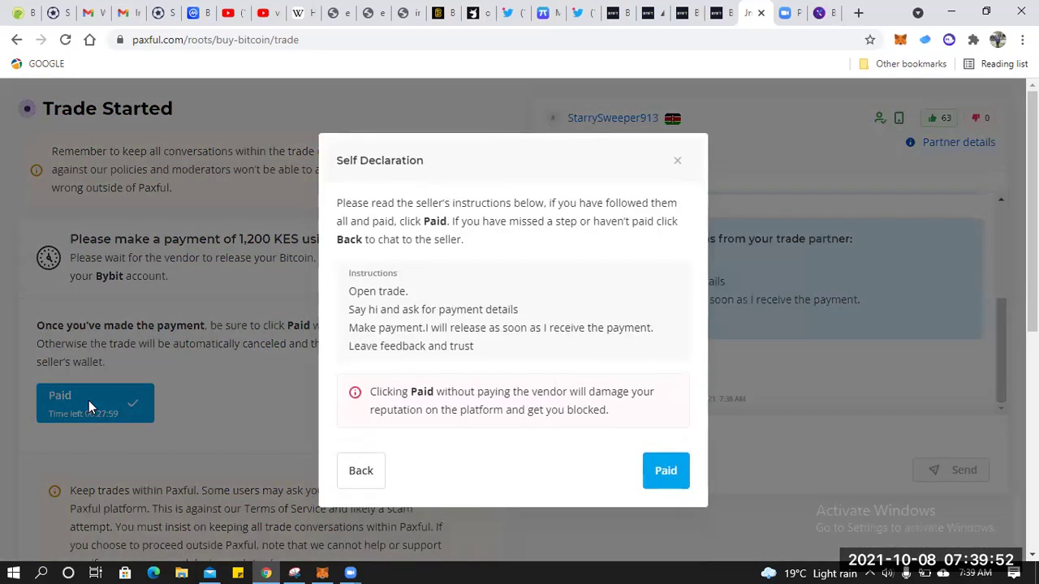
left_click(666, 473)
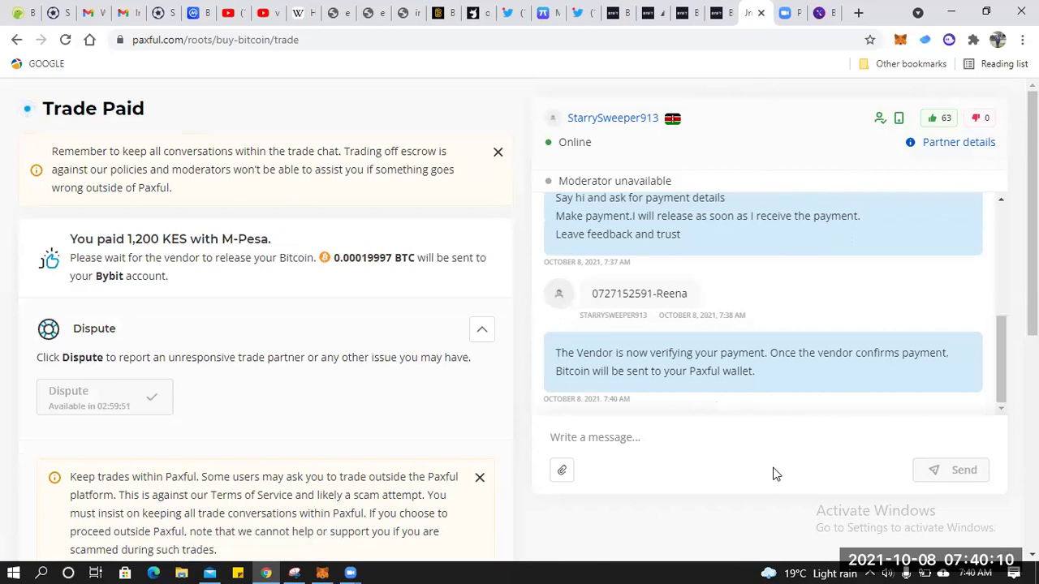
left_click(617, 442)
type("as")
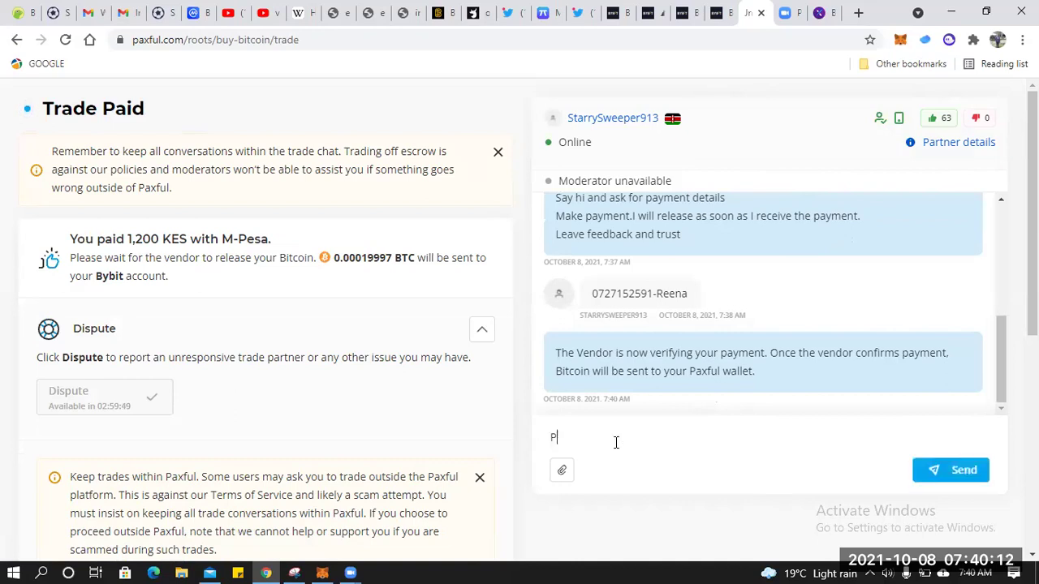
key("BackSpace")
key("BackSpace")
type("I have ")
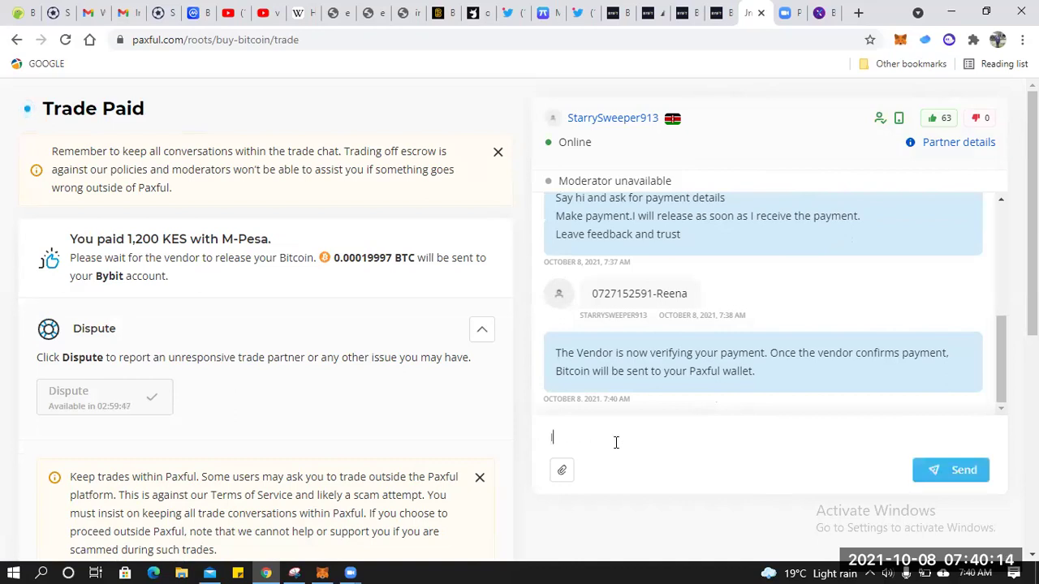
type("paid")
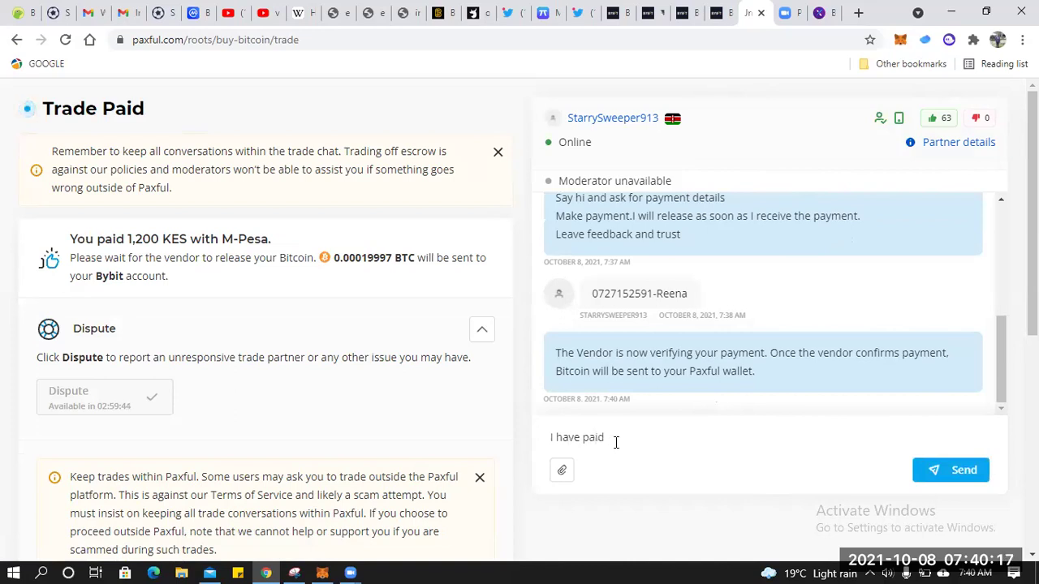
key("Return")
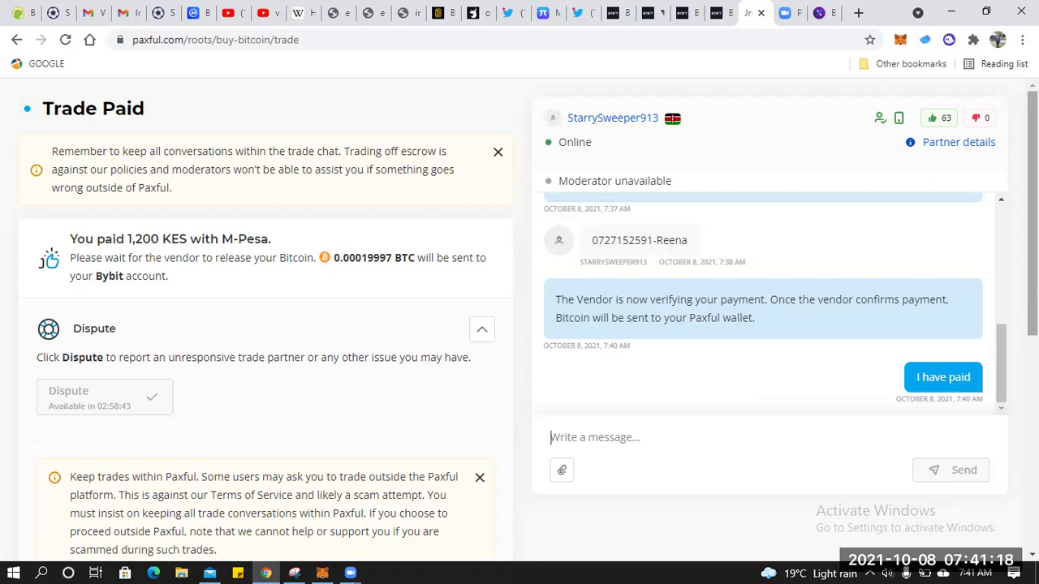
Check the trade page until the purchase is complete, and finish it to return to Bybit.
scroll(265, 325, "down", 4)
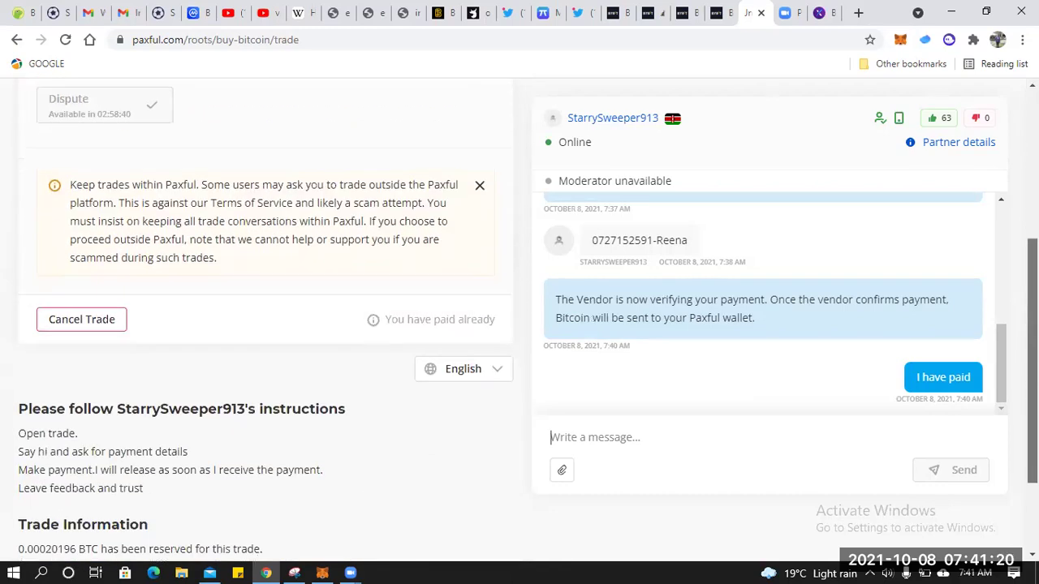
scroll(266, 325, "down", 2)
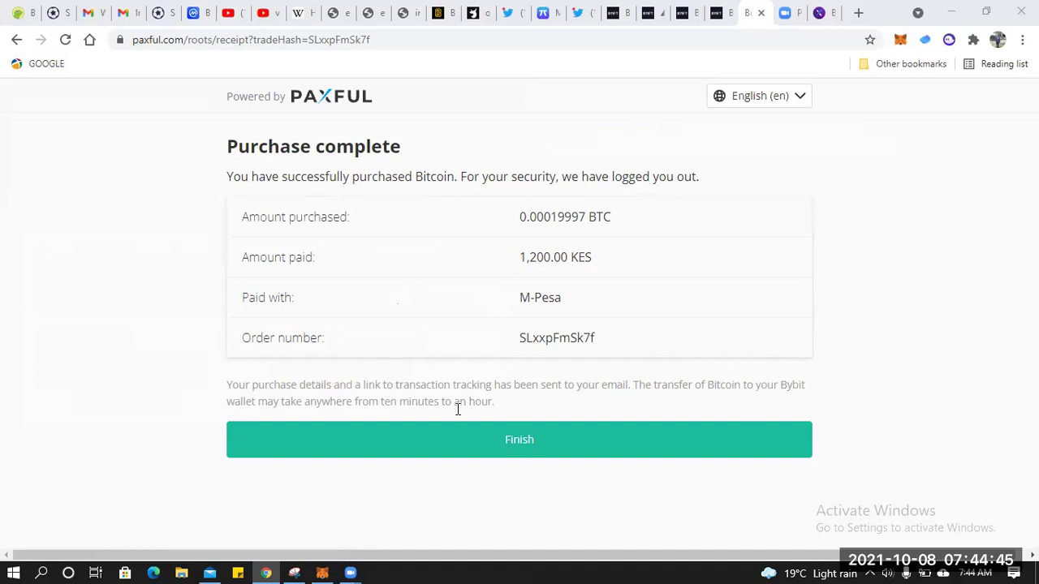
left_click(513, 445)
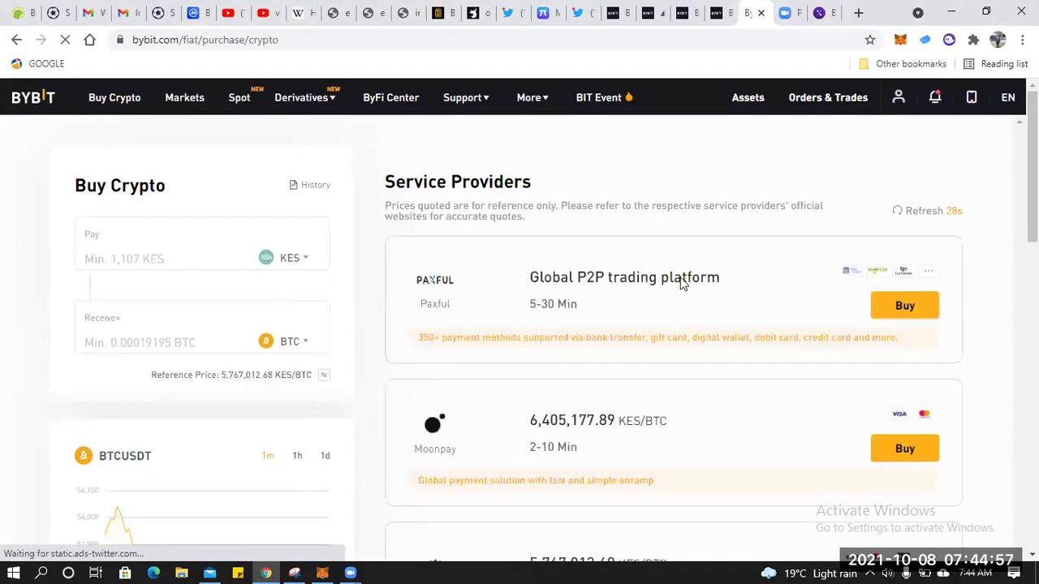
Open the Assets page of the Bybit account to check for the purchased Bitcoin.
mouse_move(935, 111)
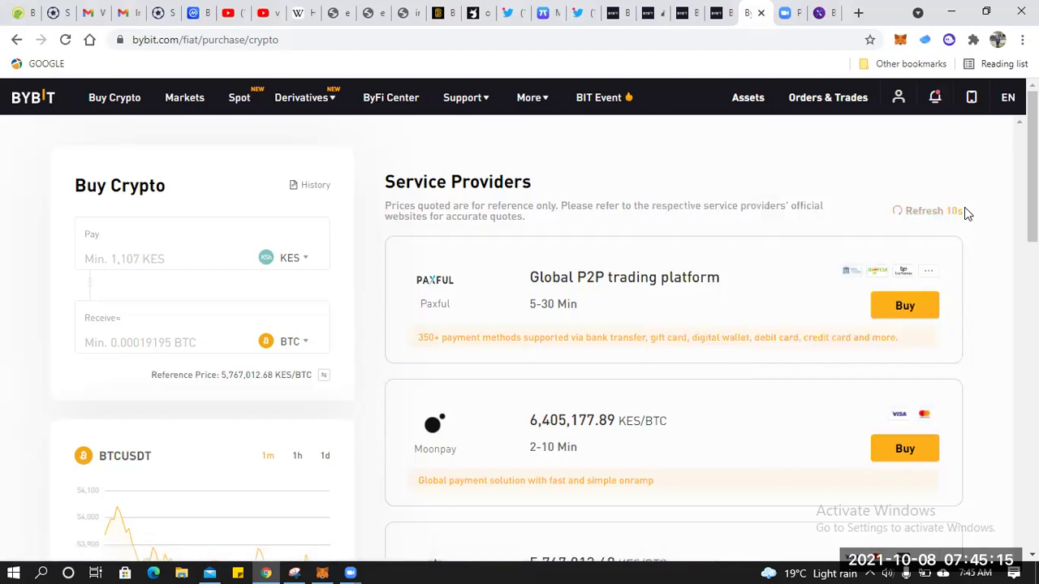
mouse_move(896, 105)
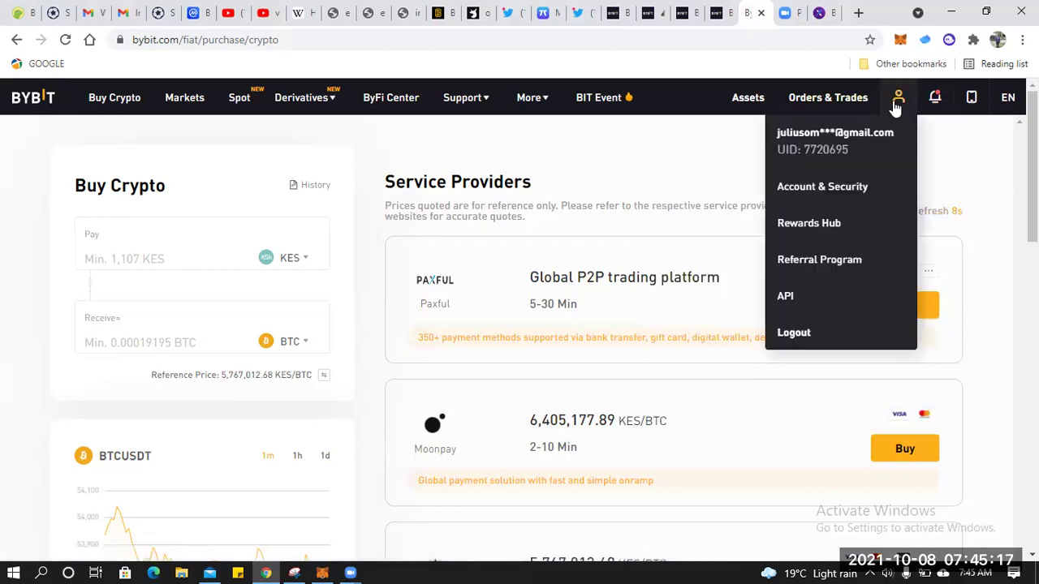
left_click(751, 108)
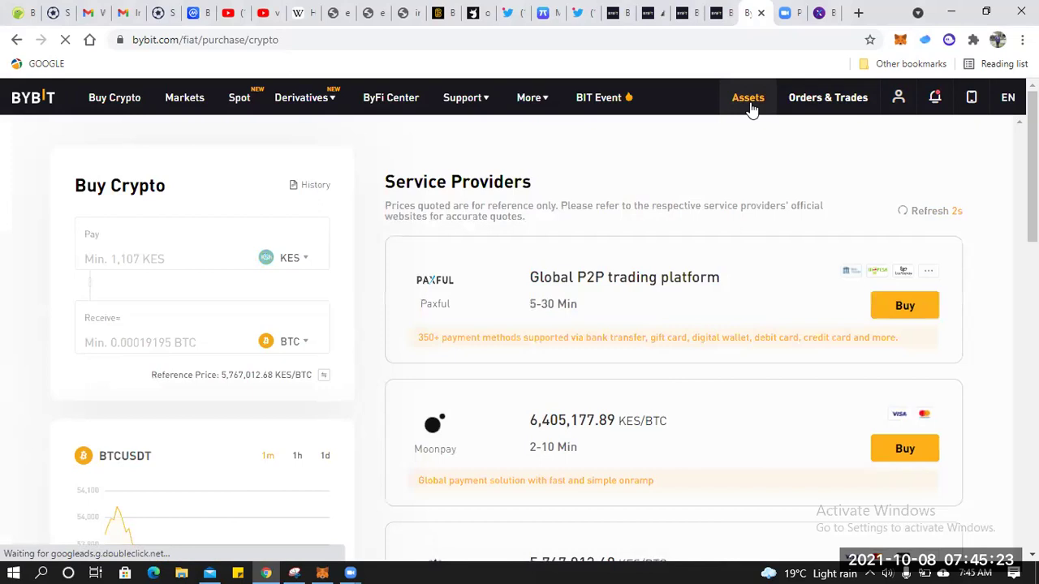